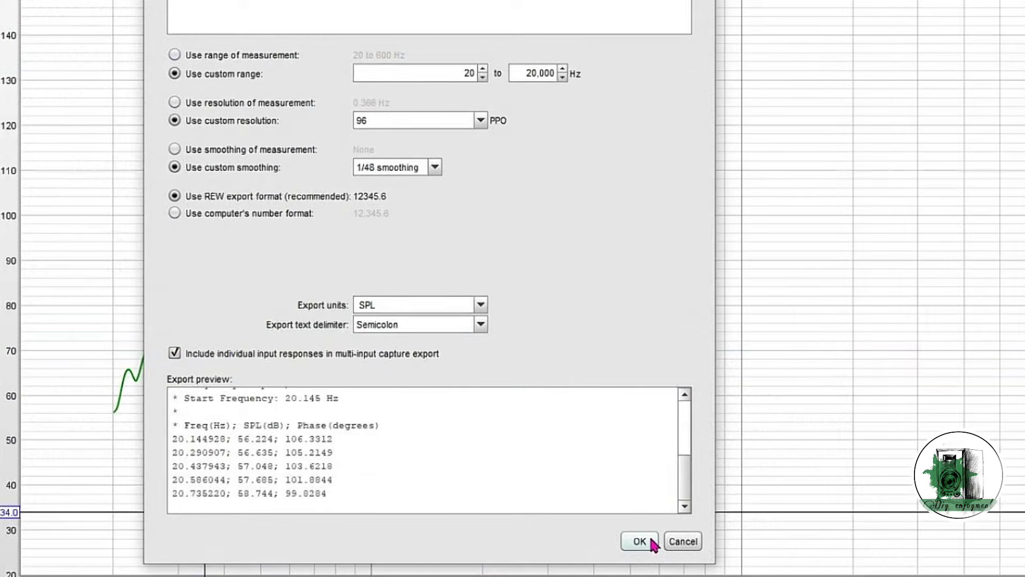
Step: Export the bass driver's measurement as a text file named Bass in the Measurements folder
left_click(651, 539)
type("Bass")
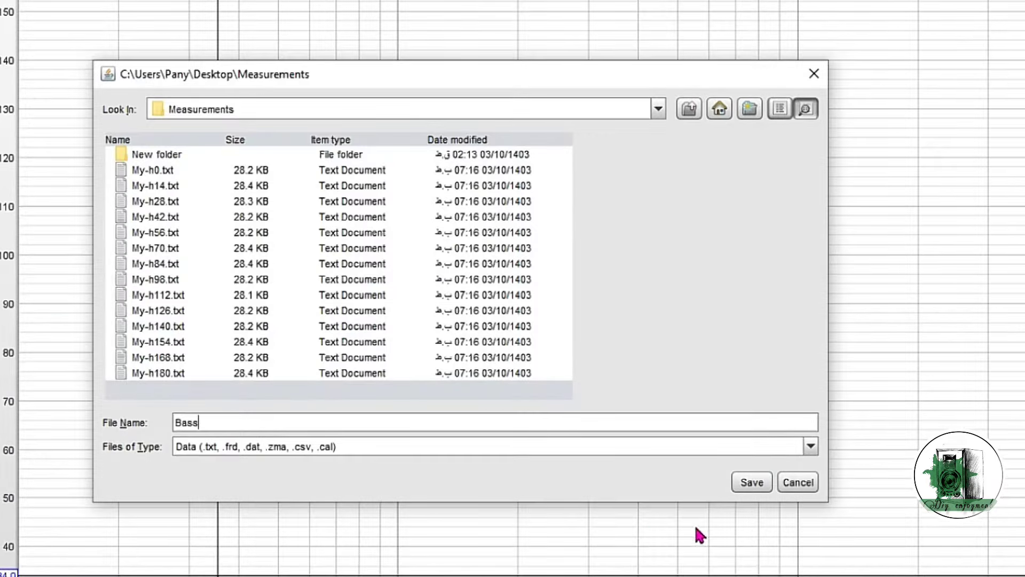
left_click(751, 482)
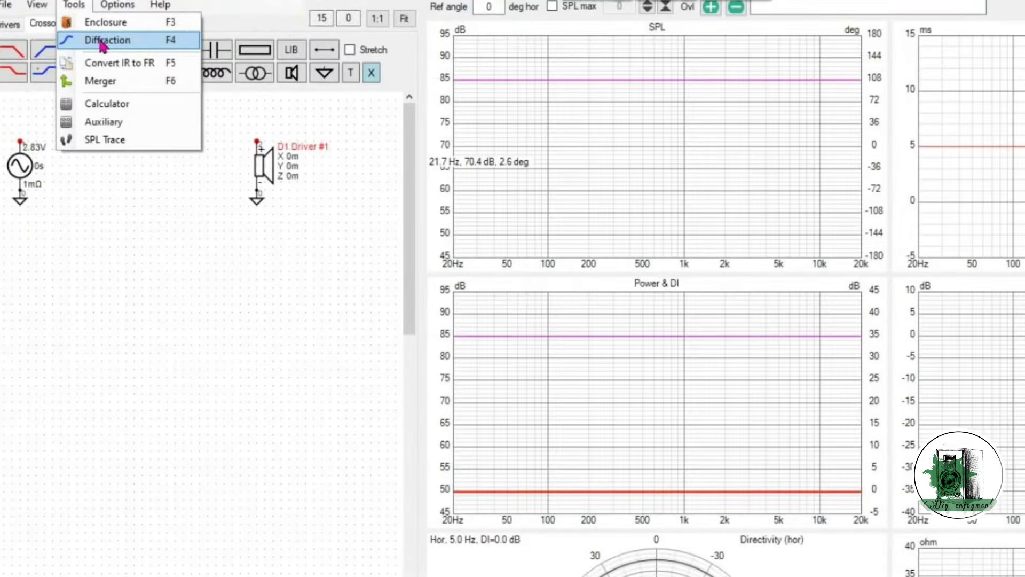
Step: Switch to VituixCAD and, in the Diffraction tool, set the vertical position of both the driver and the microphone to 140 mm
left_click(103, 40)
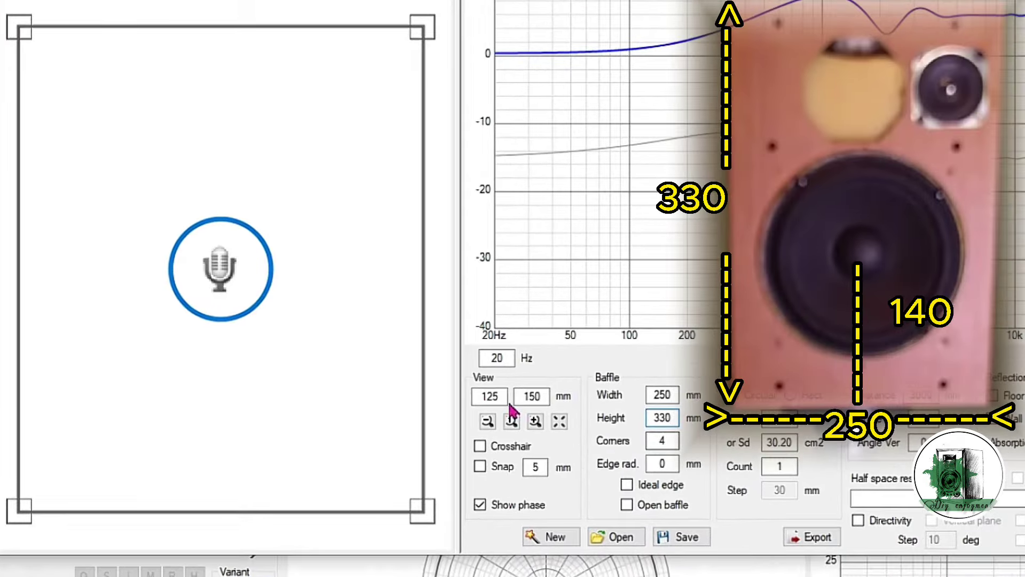
key("BackSpace")
key("BackSpace")
type("40")
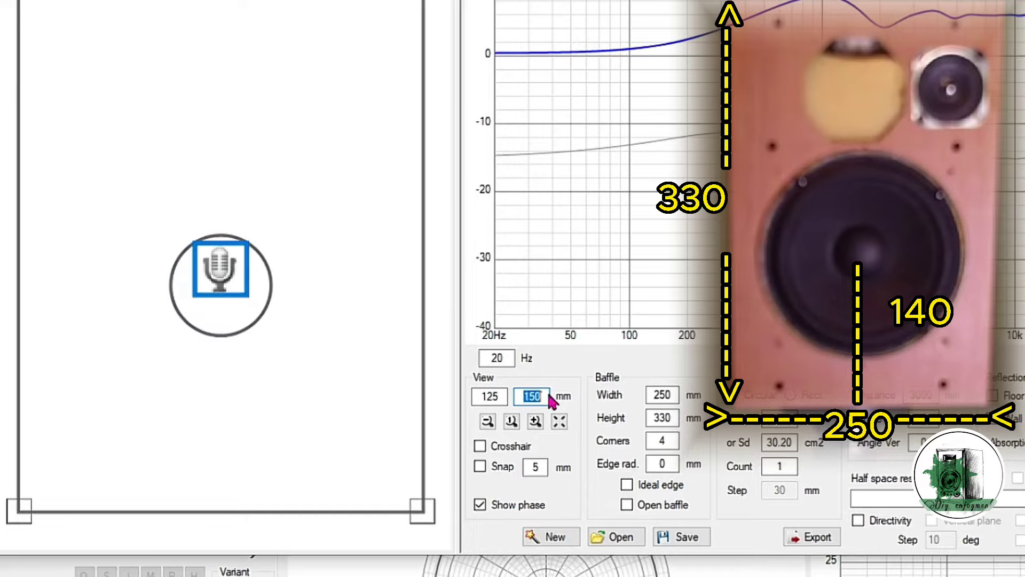
type("140")
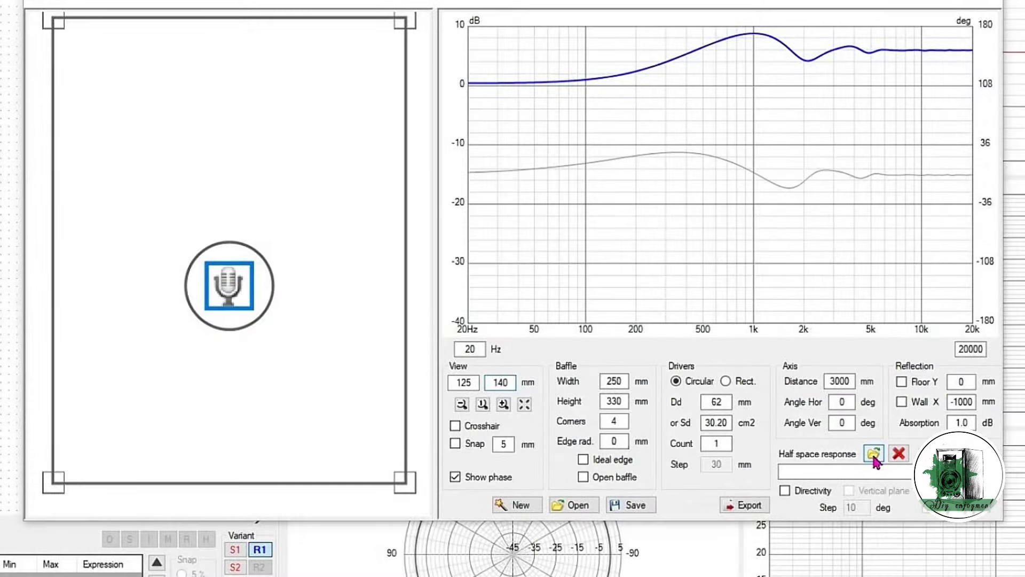
Step: Load Bass.txt as the half space response and turn on the full space option
left_click(874, 454)
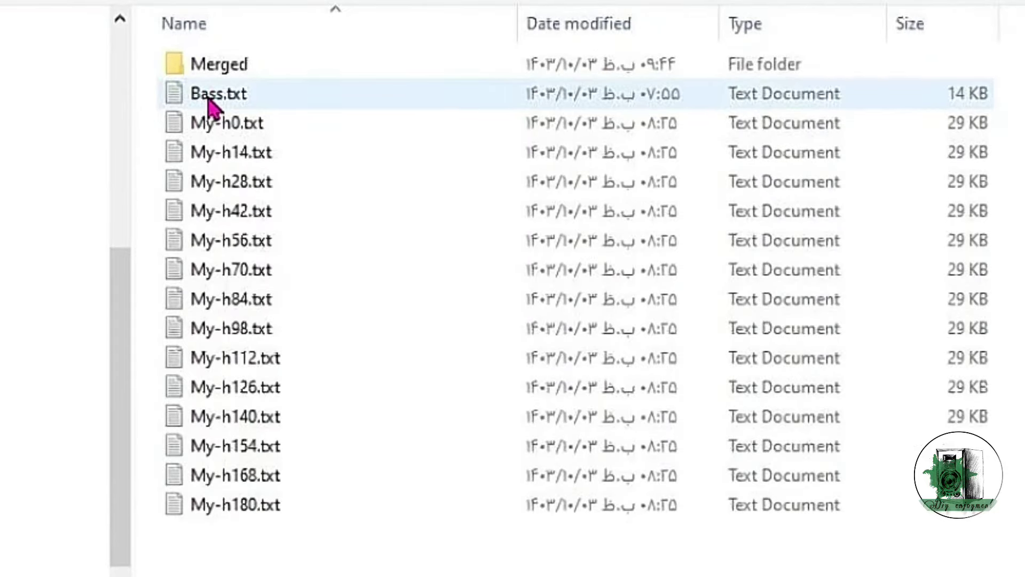
double_click(209, 94)
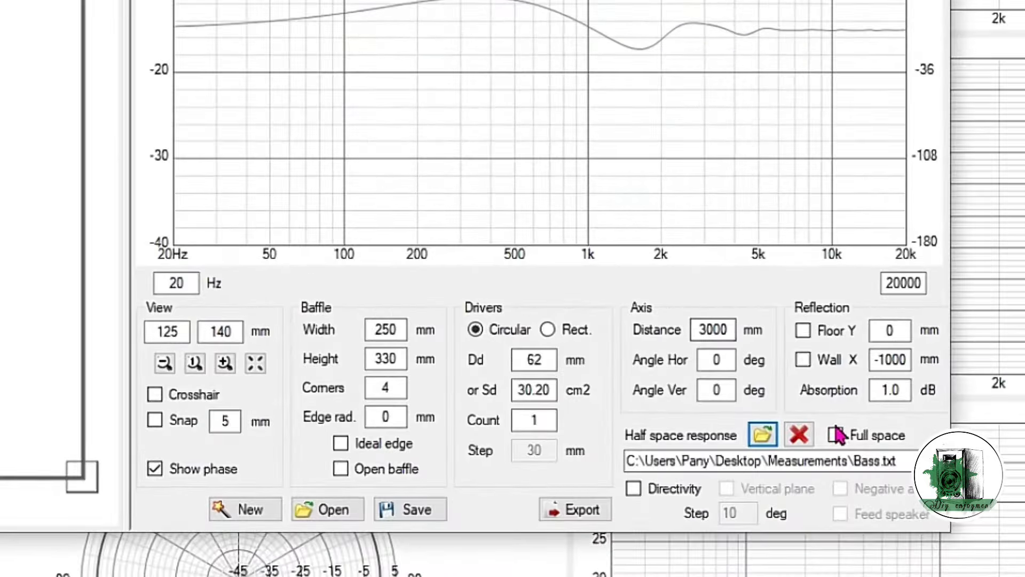
left_click(836, 435)
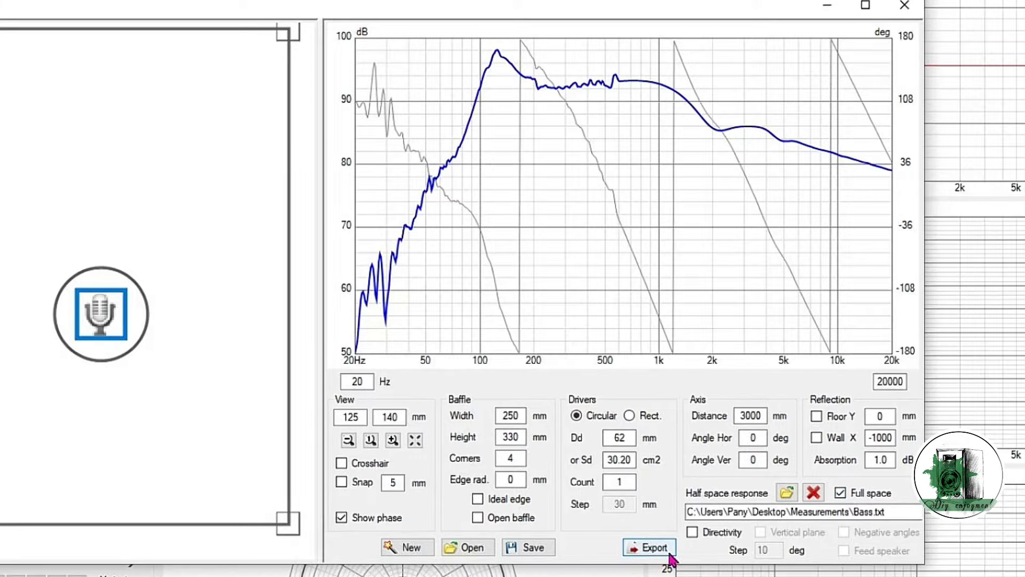
Step: Export the diffraction-corrected response as a text file named Bass_Baffle
left_click(649, 547)
type("Baffle")
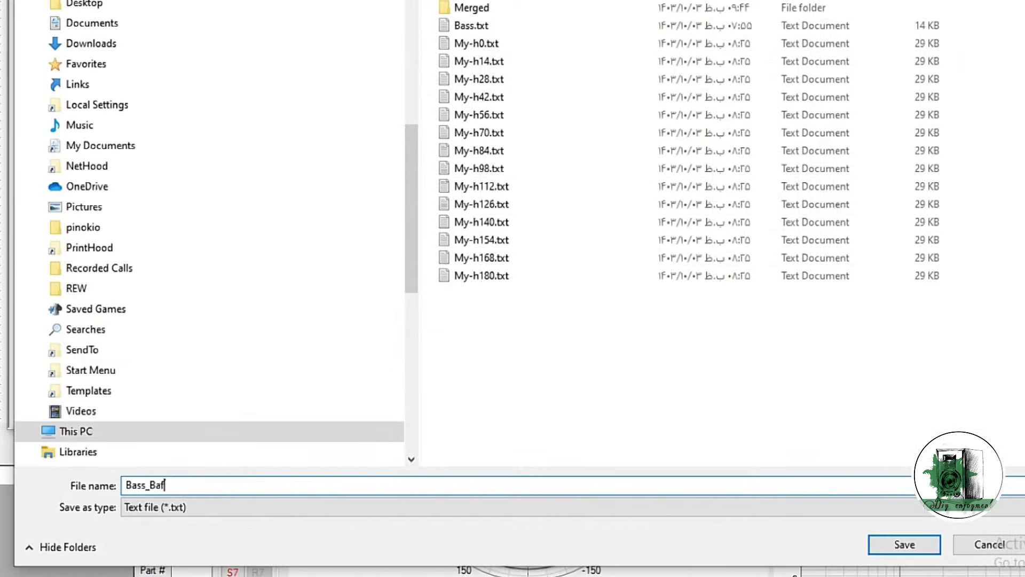
left_click(875, 550)
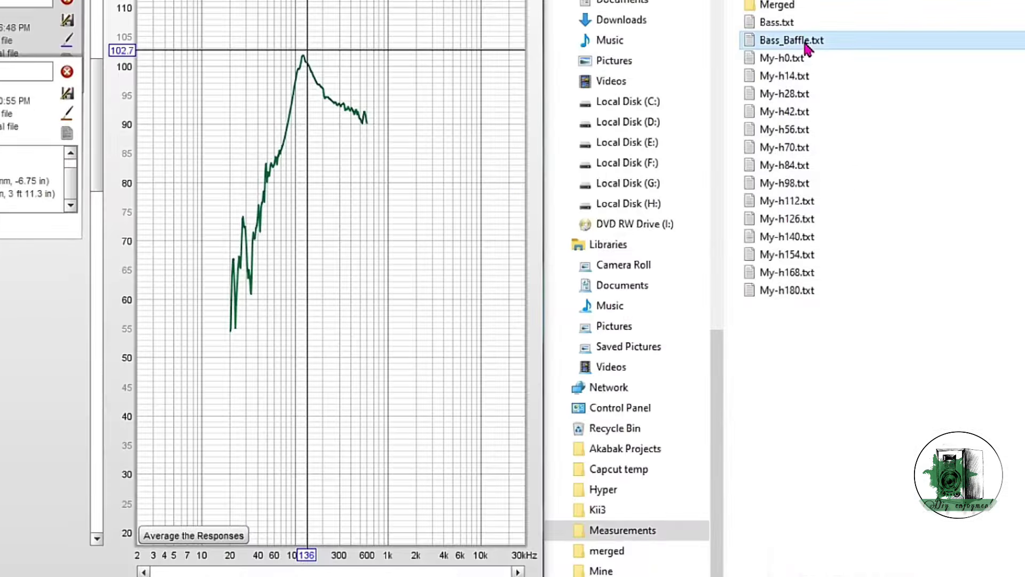
Step: Import Bass_Baffle.txt into REW and compare its curve with the original bass measurement
left_click_drag(792, 40, 360, 201)
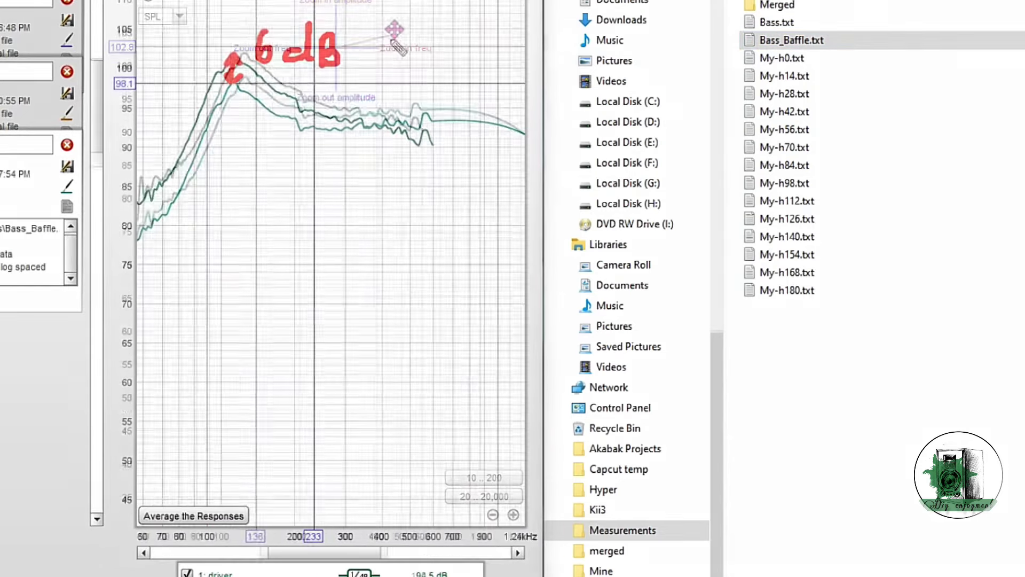
left_click_drag(389, 39, 475, 2)
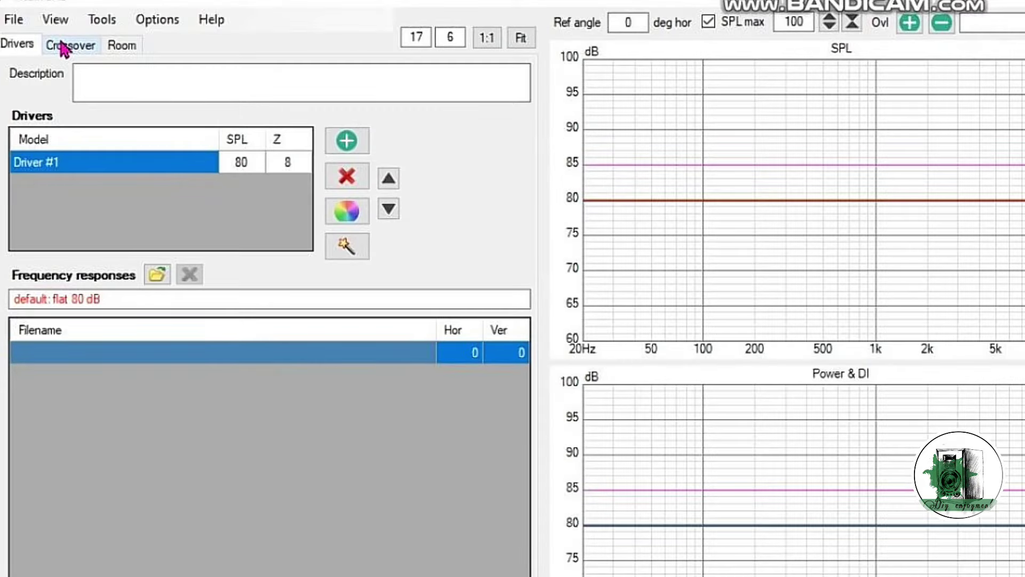
Step: Back in VituixCAD, wire the source to Driver #1 and load My-h0.txt through My-h180.txt as the driver's frequency responses
left_click(64, 46)
left_click_drag(31, 191, 334, 192)
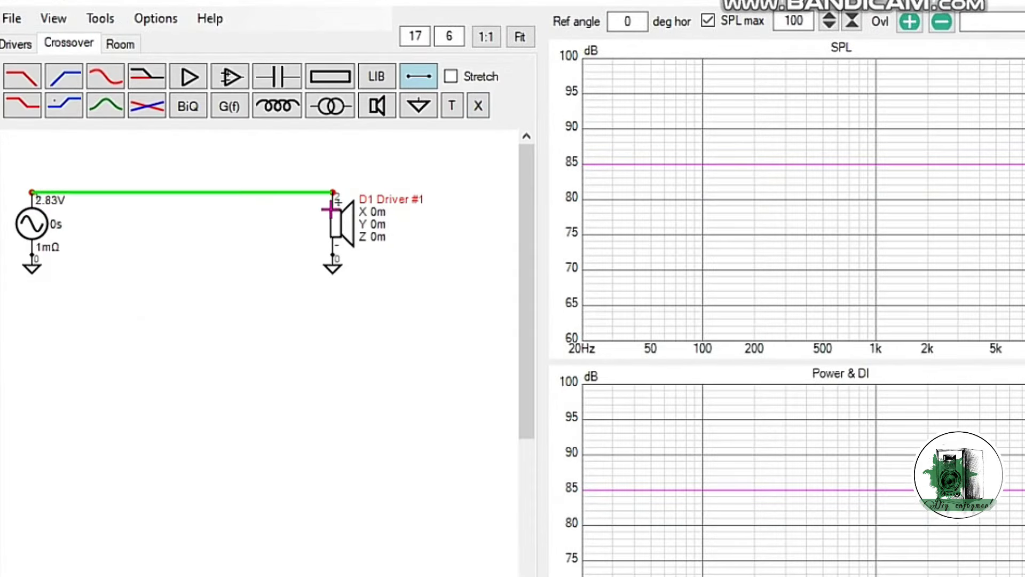
left_click(10, 47)
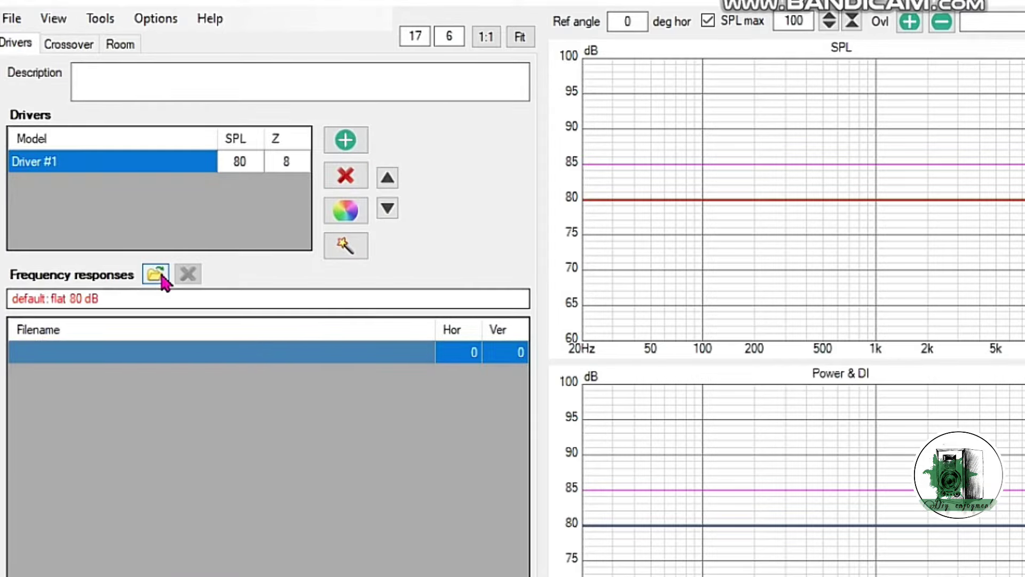
left_click(160, 275)
left_click_drag(318, 334, 167, 10)
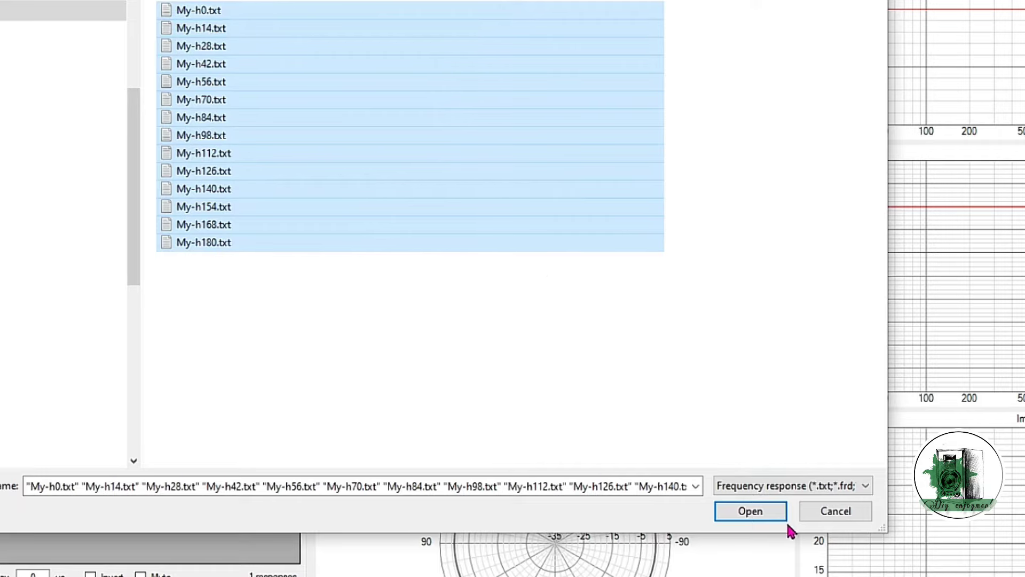
left_click(753, 512)
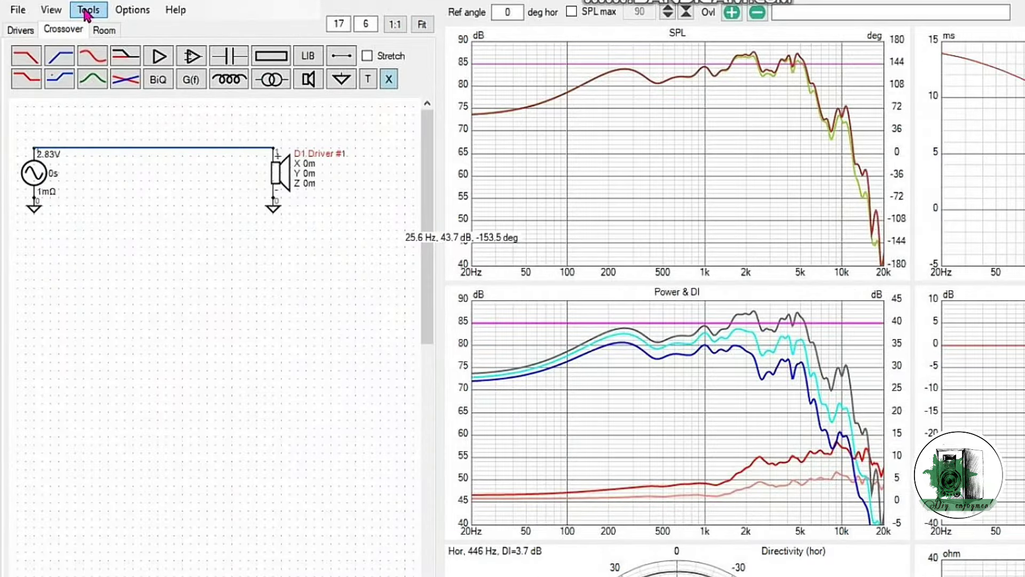
Step: Open the Merger tool, choose no baffle loss and load Bass_Baffle.txt as the low frequency part
left_click(86, 10)
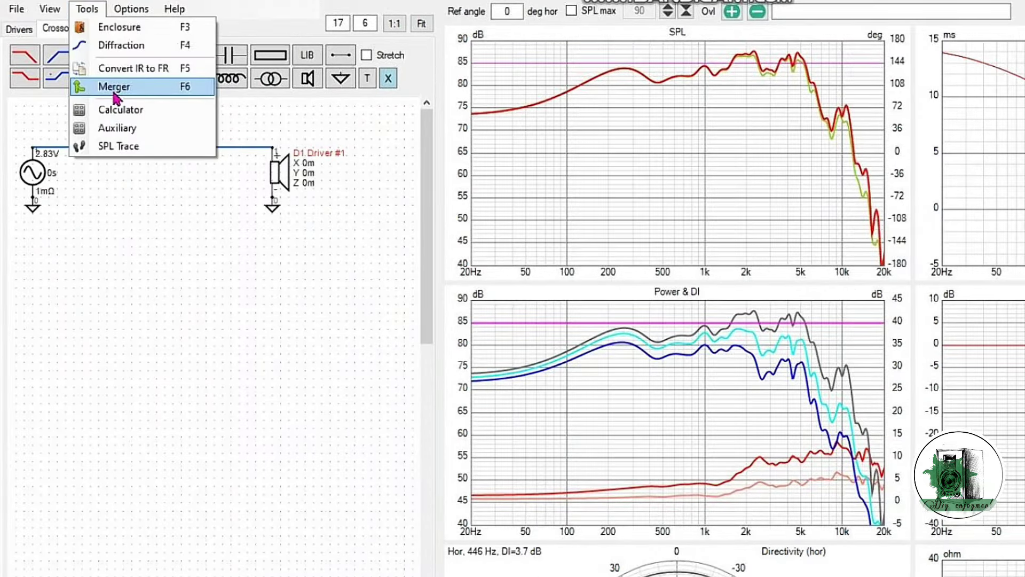
left_click(113, 87)
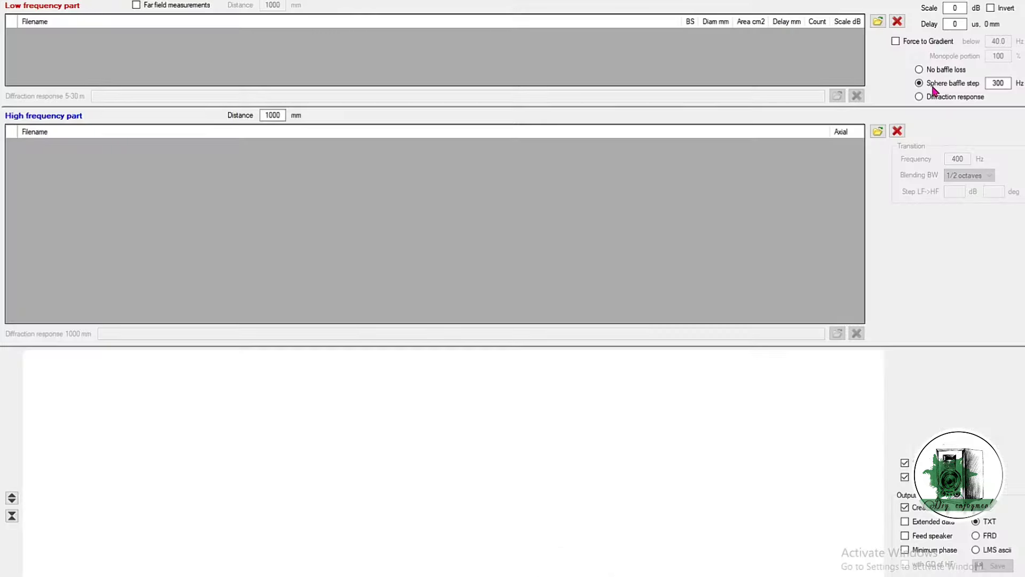
left_click(919, 70)
left_click(878, 21)
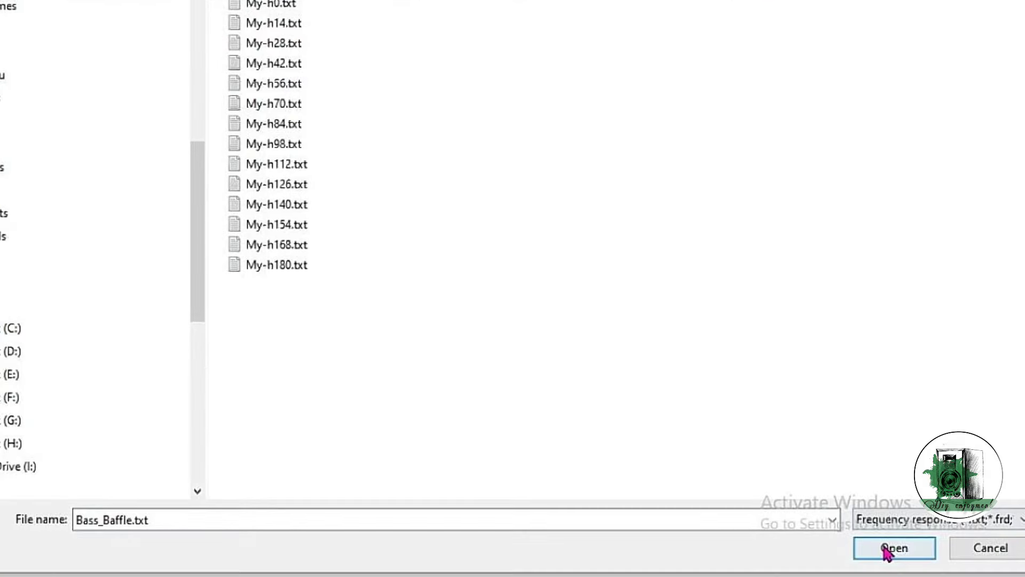
left_click(887, 550)
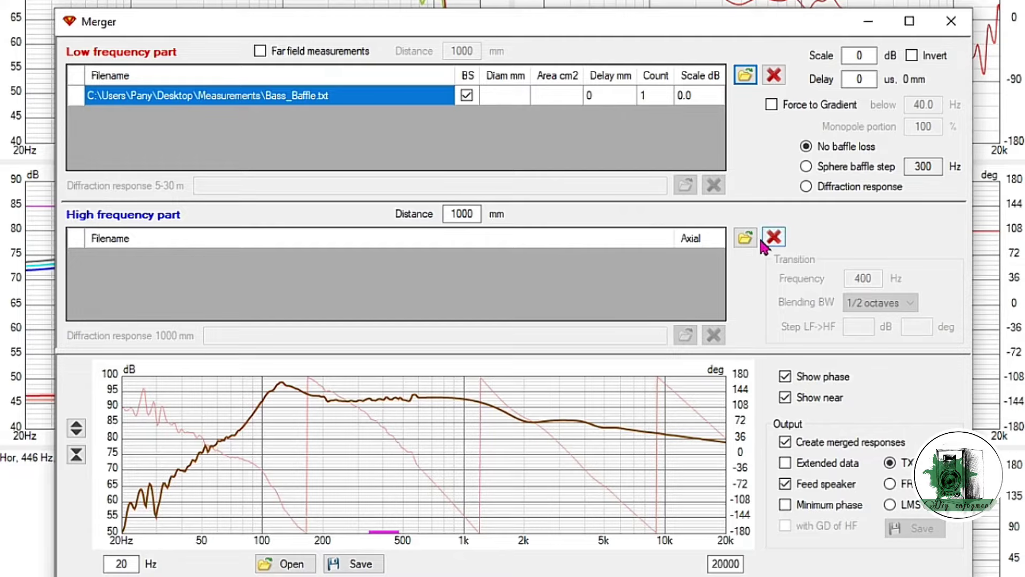
Step: Load My-h0.txt through My-h180.txt as the high frequency part
left_click(746, 237)
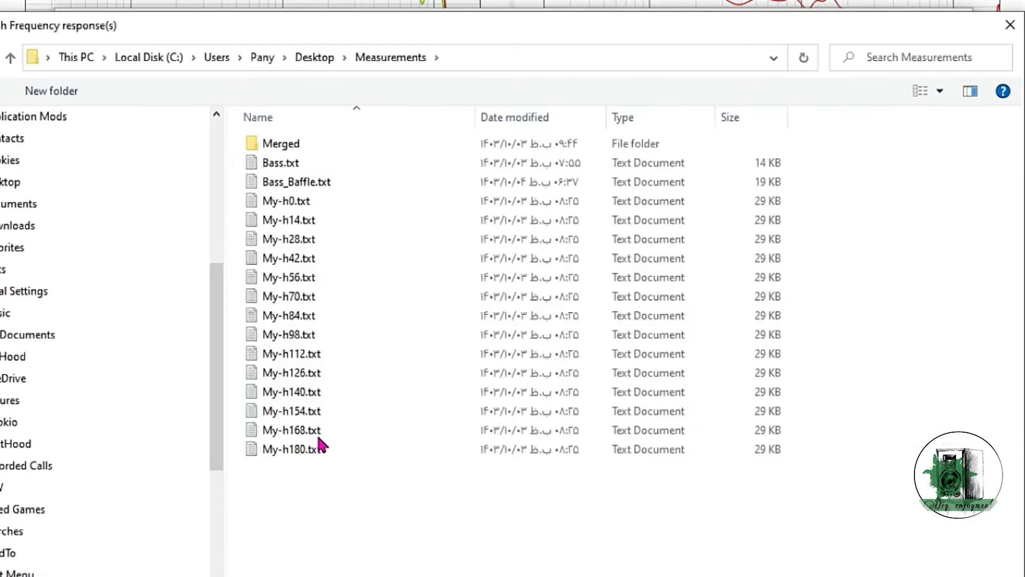
left_click_drag(359, 509, 291, 209)
left_click_drag(293, 60, 292, 60)
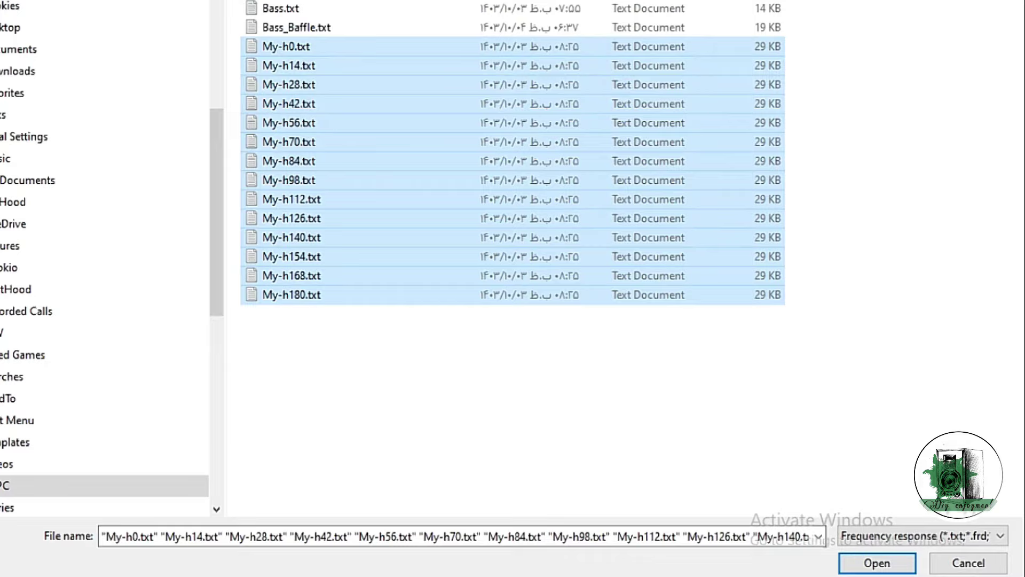
left_click(876, 563)
Step: Set the low frequency scale to -10.0 dB and the transition frequency to 300 Hz
left_click(842, 55)
key("Down")
key("Down")
key("Down")
key("Down")
key("Down")
key("Down")
key("Down")
key("Down")
key("Down")
key("Down")
key("Down")
key("Down")
key("Down")
key("Down")
key("Down")
key("Down")
key("Down")
key("Down")
key("Down")
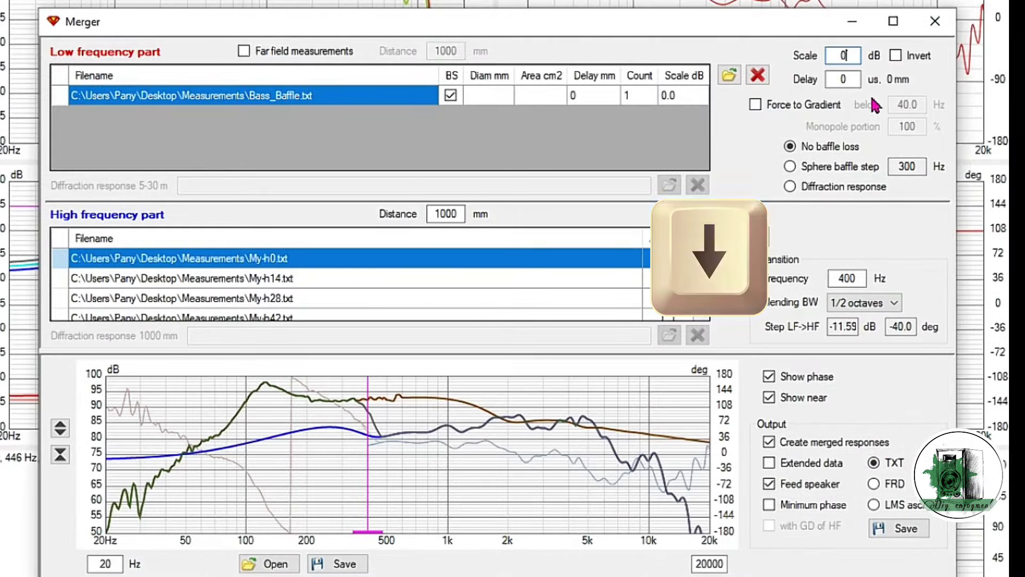
key("Down")
key("Down")
key("Down")
key("Down")
key("Down")
key("Down")
key("Down")
key("Down")
key("Down")
key("Down")
key("Down")
key("Down")
key("Down")
key("Down")
key("Down")
key("Down")
key("Down")
key("Down")
key("Down")
key("Down")
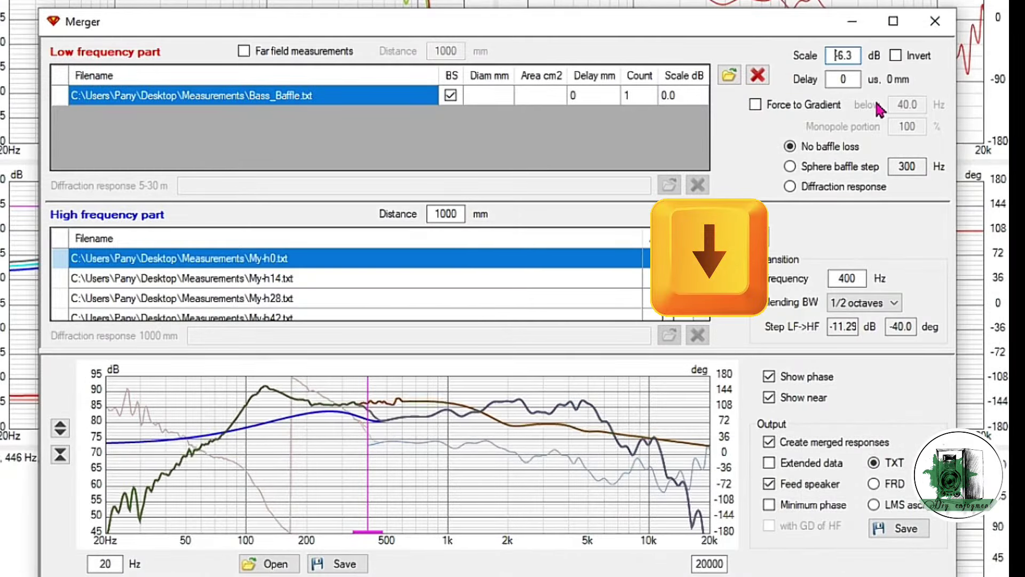
key("Down")
key("Down")
key("Down")
key("Down")
key("Down")
key("Down")
key("Down")
key("Down")
key("Down")
key("Down")
key("Down")
key("Down")
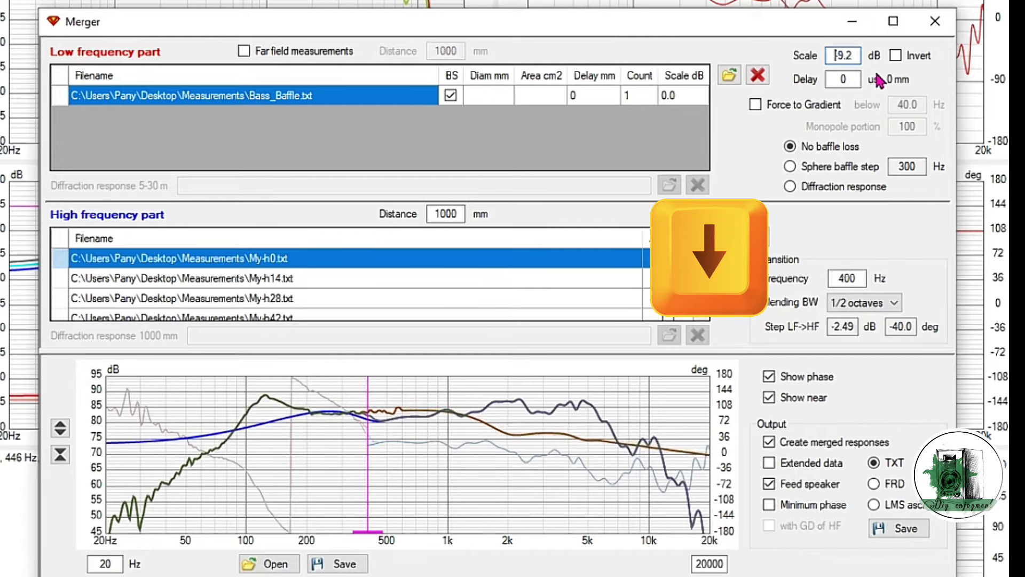
key("Down")
key("Down")
key("Down")
key("Down")
key("Down")
key("Down")
key("Down")
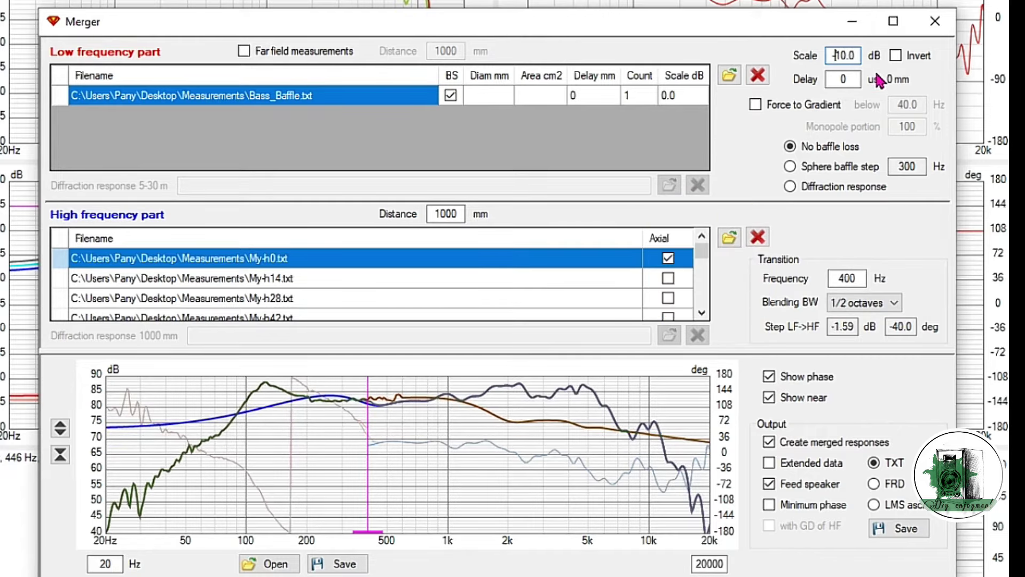
double_click(852, 278)
type("300")
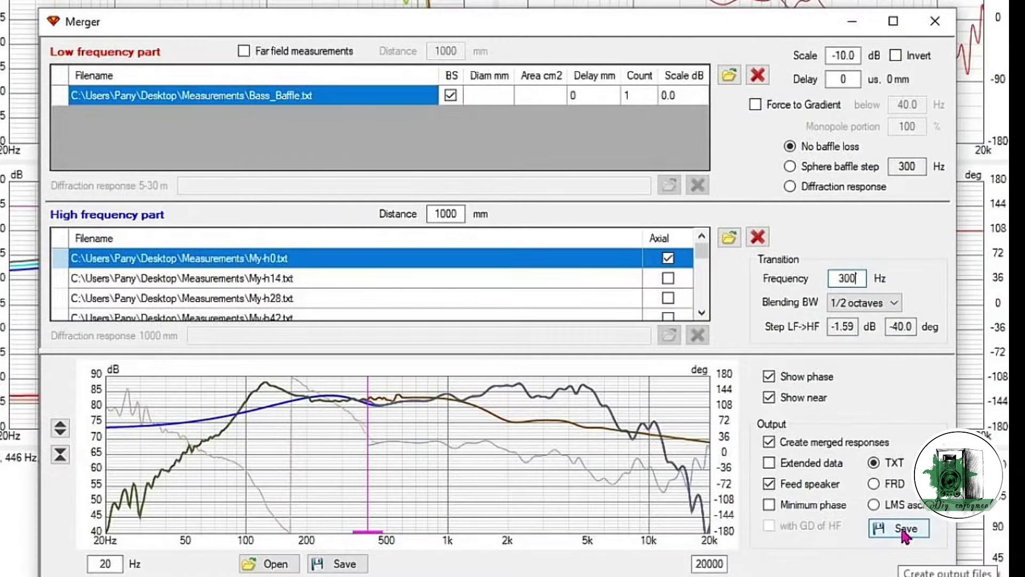
Step: Save the merged response files to the merged folder on the Desktop
left_click(906, 534)
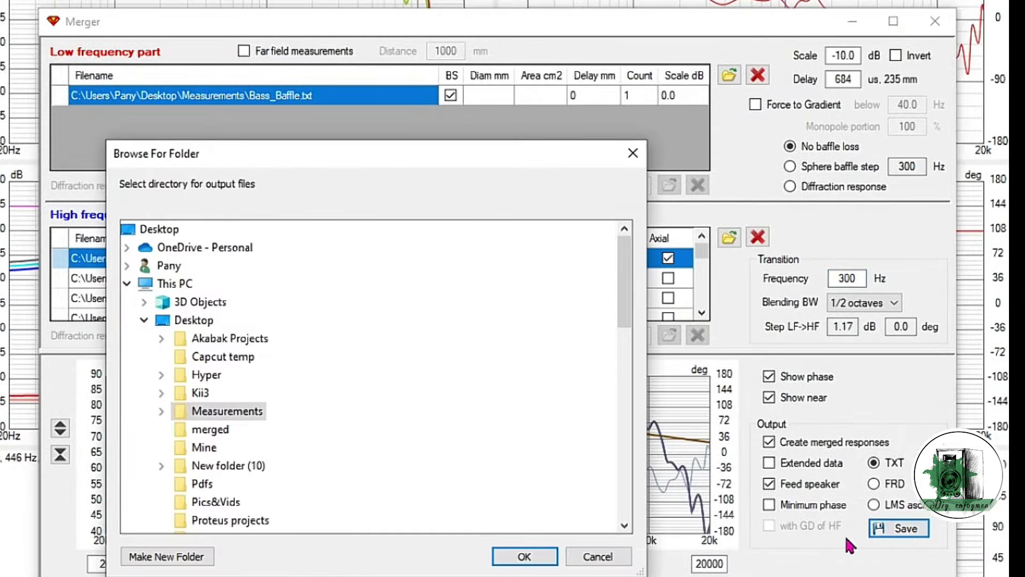
left_click(216, 433)
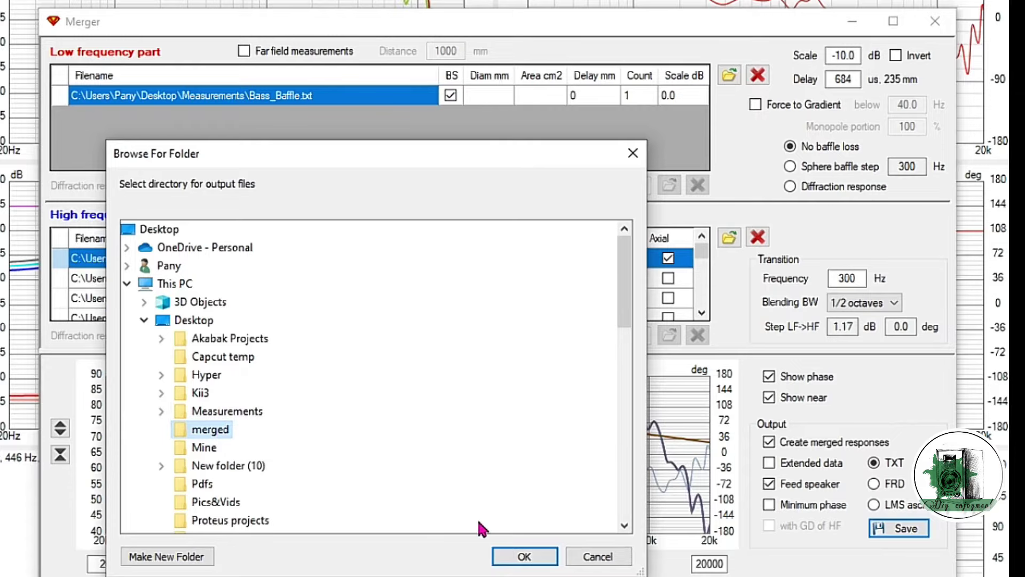
left_click(525, 557)
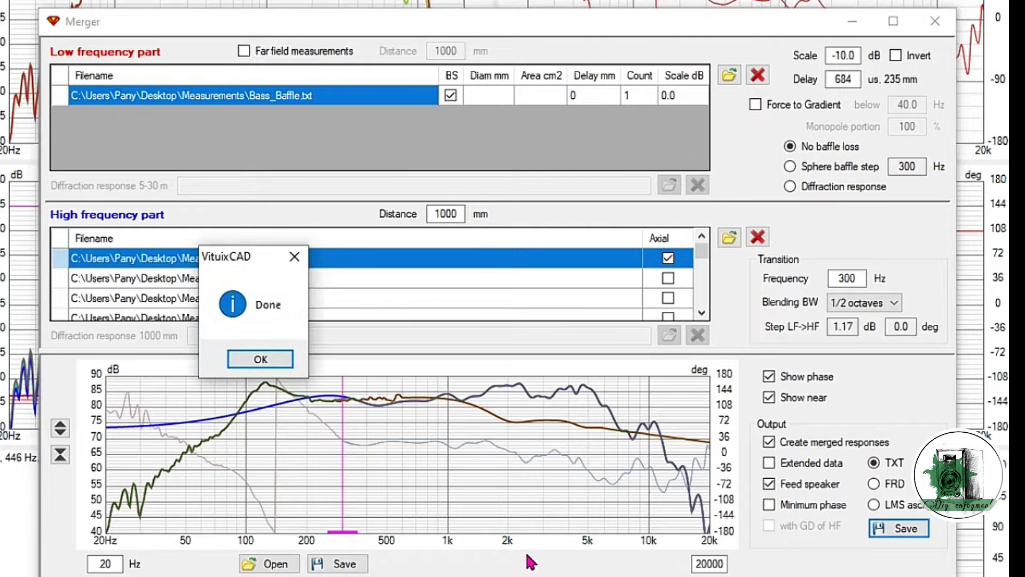
left_click(257, 358)
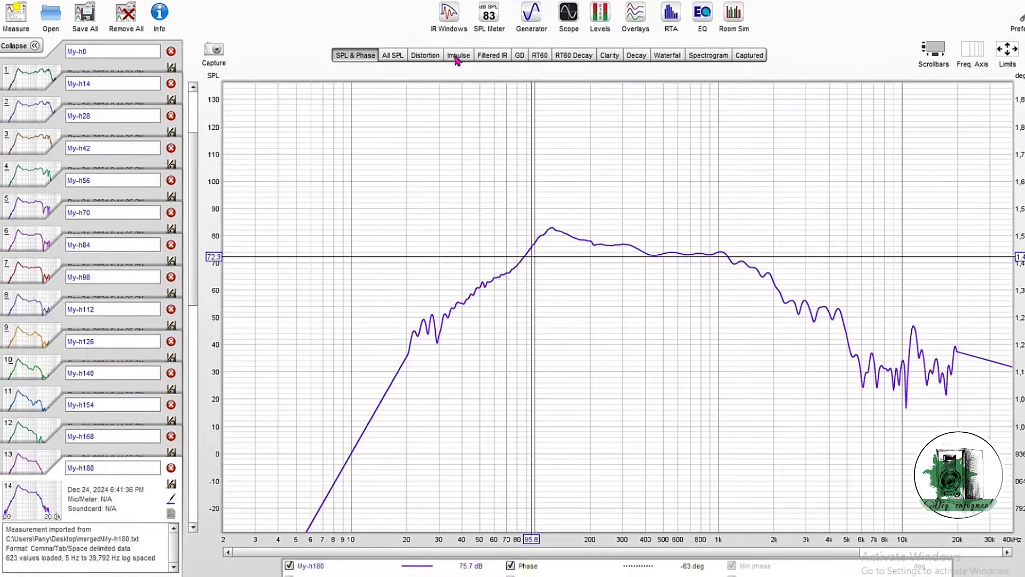
Step: In REW, examine all the merged My-h responses together on one SPL graph
left_click(458, 55)
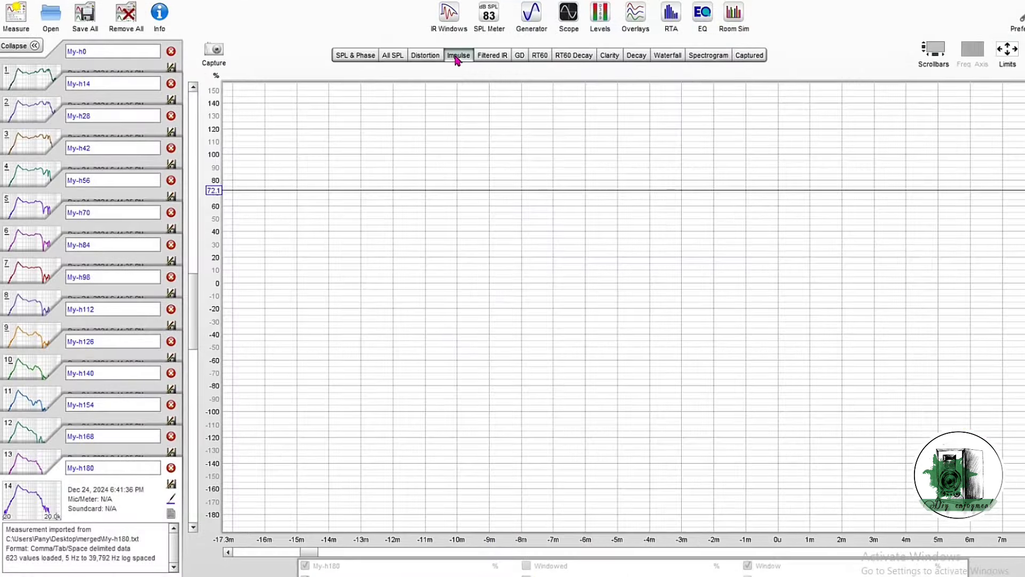
left_click(393, 55)
left_click_drag(633, 191, 741, 153)
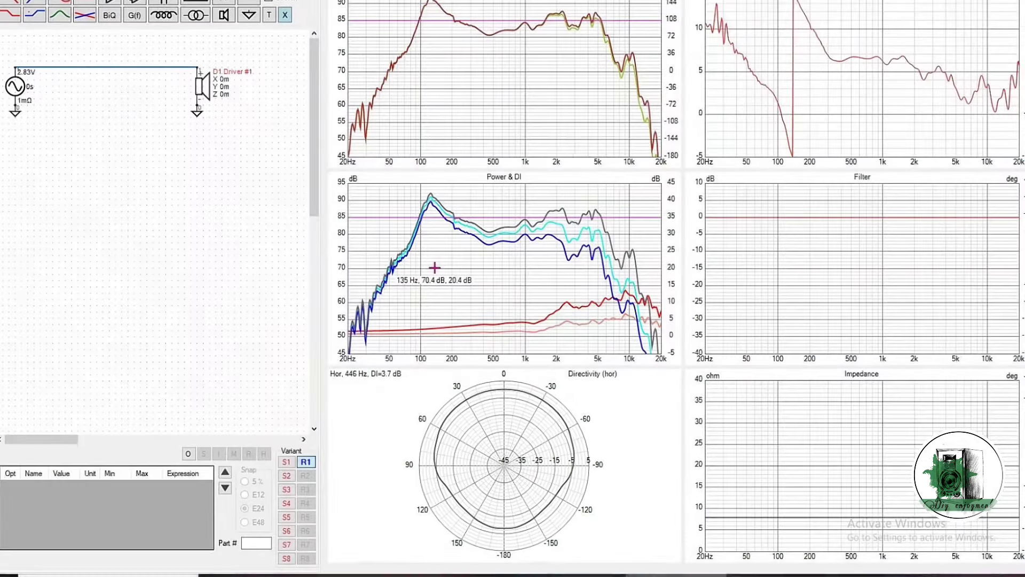
Step: In VituixCAD, enlarge the horizontal directivity polar chart and examine how the pattern changes at another frequency
double_click(644, 484)
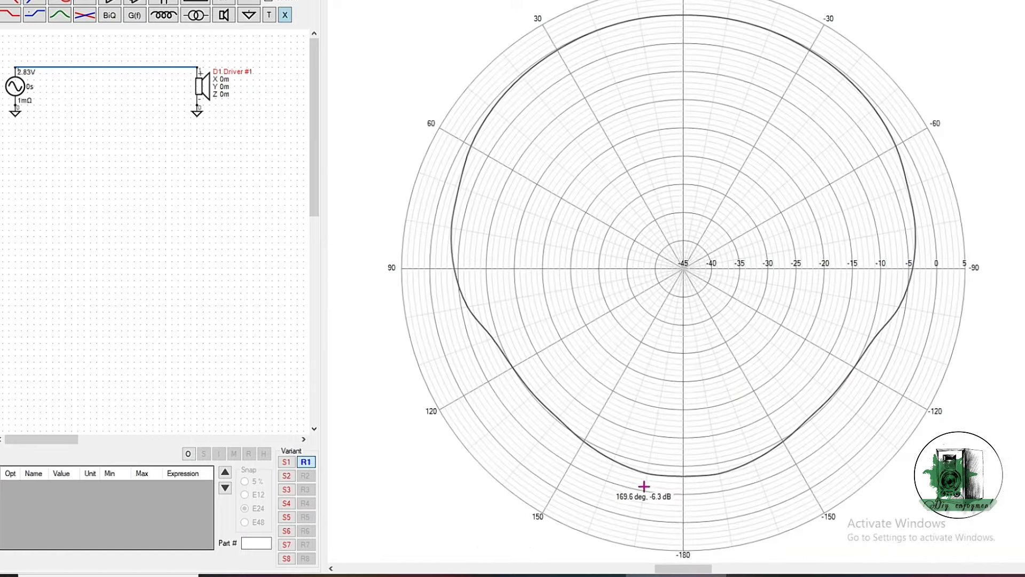
left_click_drag(683, 570, 625, 569)
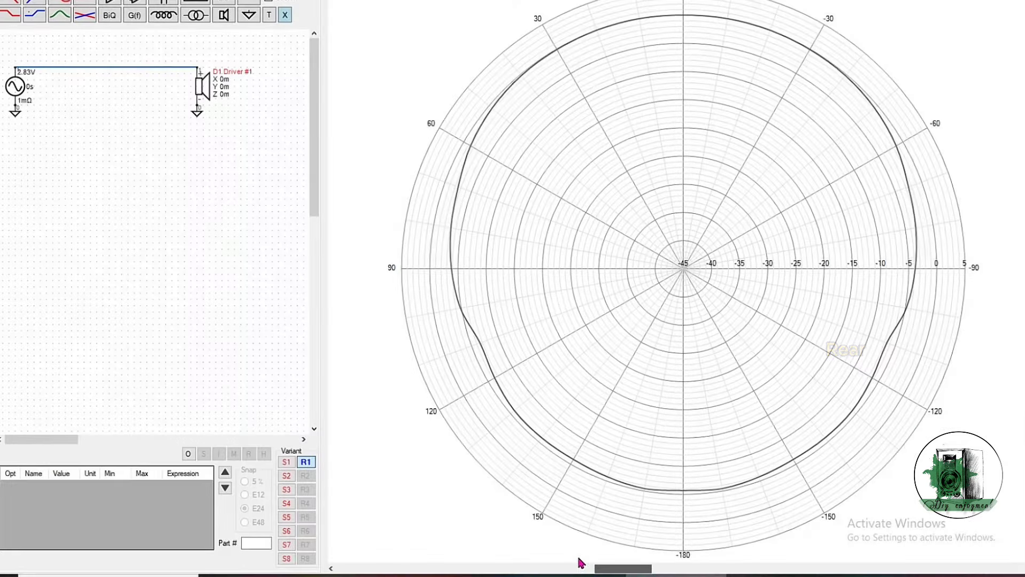
Step: Show the polar pattern at a higher frequency, outline the room around it in red, and label the outline "walls"
mouse_move(614, 569)
left_mouse_down()
mouse_move(411, 569)
mouse_move(734, 569)
mouse_move(724, 569)
left_mouse_up()
left_click_drag(337, 1, 345, 519)
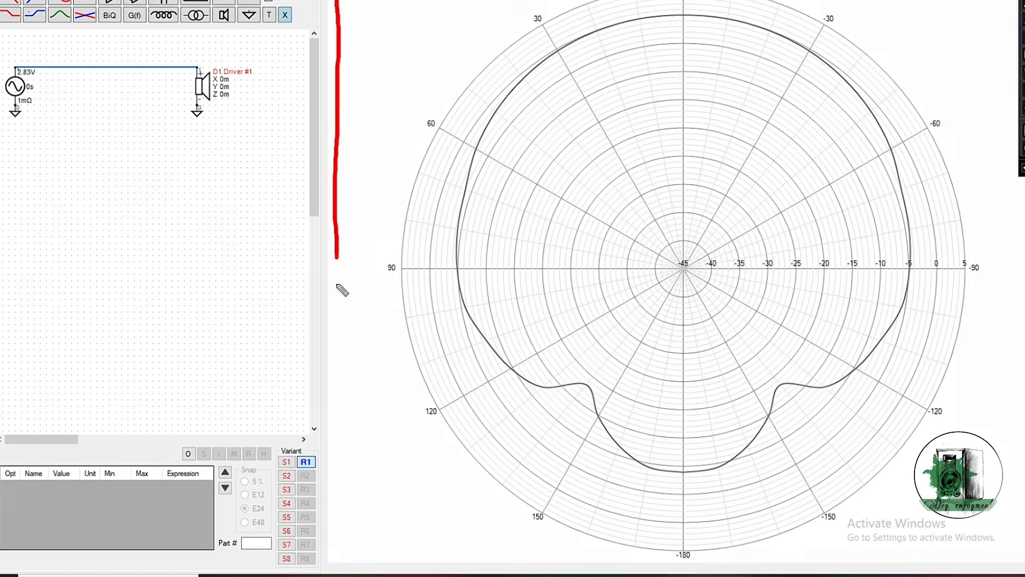
left_click_drag(537, 513, 1004, 21)
left_click_drag(73, 270, 115, 262)
left_click_drag(145, 274, 148, 293)
left_click_drag(163, 233, 172, 294)
left_click_drag(183, 247, 188, 293)
left_click_drag(216, 254, 206, 288)
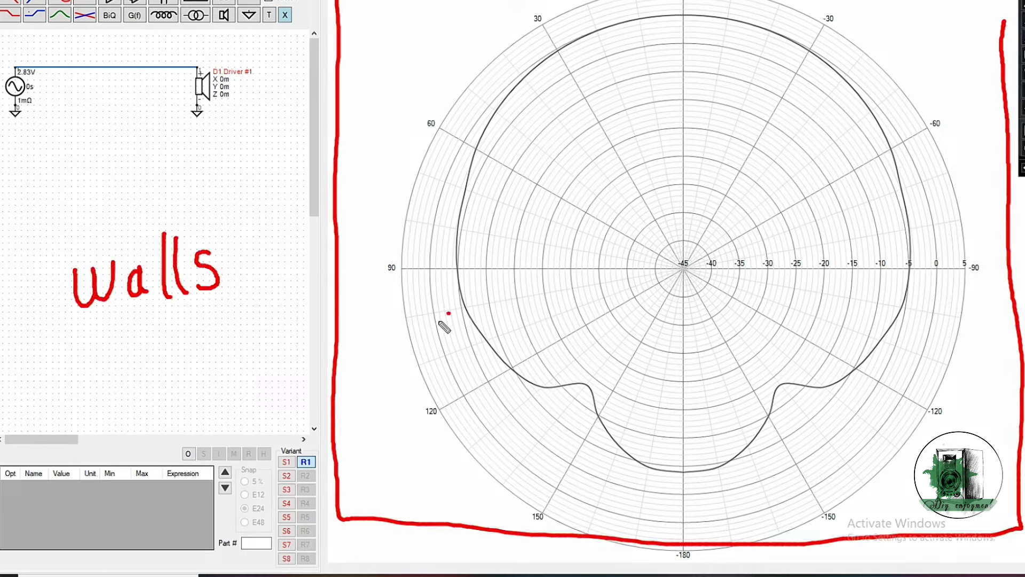
Step: Draw red arrows from the sides and rear of the polar curve out to the sketched walls
left_click_drag(450, 313, 357, 388)
left_click_drag(527, 382, 448, 502)
left_click_drag(578, 392, 742, 544)
left_click_drag(785, 385, 919, 451)
left_click_drag(907, 307, 1015, 363)
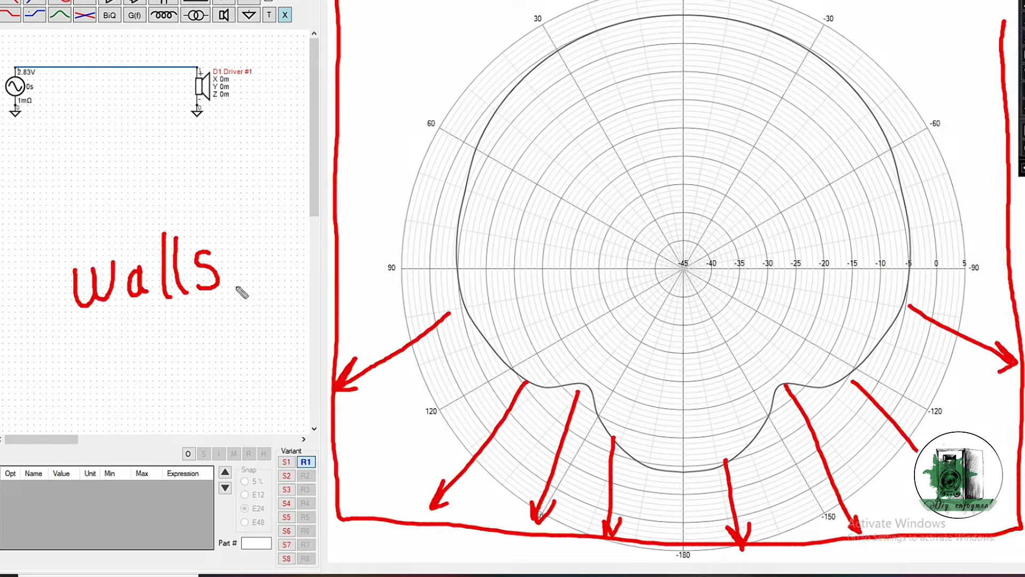
Step: Sketch a red ear beside the polar chart and draw reflection arrows from the walls to it
mouse_move(385, 13)
left_mouse_down()
mouse_move(381, 0)
mouse_move(392, 88)
mouse_move(398, 54)
left_mouse_up()
left_click_drag(347, 363, 382, 88)
left_click_drag(374, 105, 393, 102)
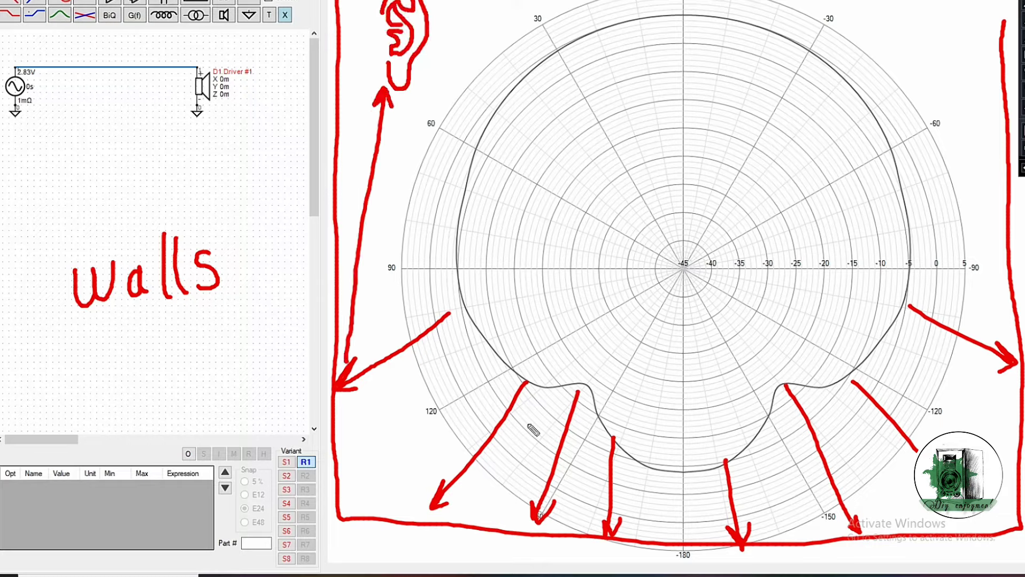
left_click_drag(437, 476, 407, 101)
left_click_drag(400, 129, 421, 115)
left_click_drag(540, 512, 430, 121)
left_click_drag(609, 531, 449, 123)
left_click_drag(567, 170, 602, 198)
left_click_drag(676, 277, 723, 319)
left_click_drag(609, 165, 668, 195)
left_click_drag(781, 255, 846, 269)
left_click_drag(673, 390, 698, 420)
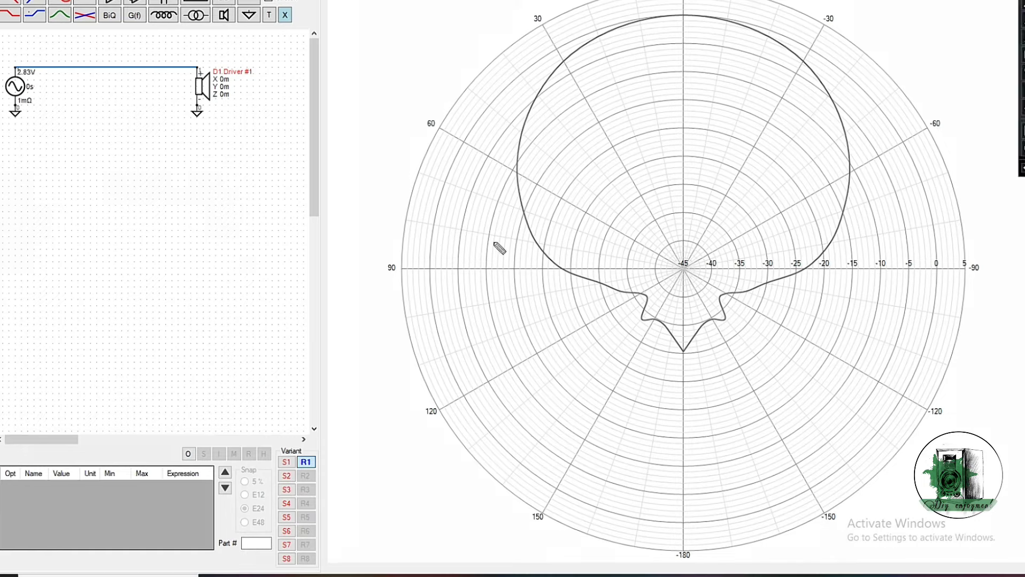
Step: On the narrower polar pattern, circle the rear half in red, sketch an ear beside the chart, and label the circled area "weak"
left_click_drag(368, 373, 933, 435)
left_click_drag(912, 486, 854, 540)
left_click_drag(786, 545, 378, 381)
mouse_move(353, 24)
left_mouse_down()
mouse_move(356, 6)
mouse_move(365, 61)
left_mouse_up()
mouse_move(378, 12)
left_mouse_down()
mouse_move(372, 58)
mouse_move(390, 12)
left_mouse_up()
left_click_drag(565, 391, 614, 395)
mouse_move(620, 411)
left_mouse_down()
mouse_move(634, 403)
mouse_move(670, 424)
left_mouse_up()
mouse_move(682, 385)
left_mouse_down()
mouse_move(680, 433)
mouse_move(708, 426)
left_mouse_up()
Step: Add a green check mark, highlight the front lobe in green, and draw an arrow from it to the ear
key("g")
left_click_drag(748, 373, 894, 215)
key("shift+g")
mouse_move(587, 192)
left_mouse_down()
mouse_move(755, 117)
mouse_move(833, 155)
mouse_move(566, 214)
mouse_move(588, 230)
left_mouse_up()
mouse_move(536, 88)
left_mouse_down()
mouse_move(414, 58)
mouse_move(448, 48)
left_mouse_up()
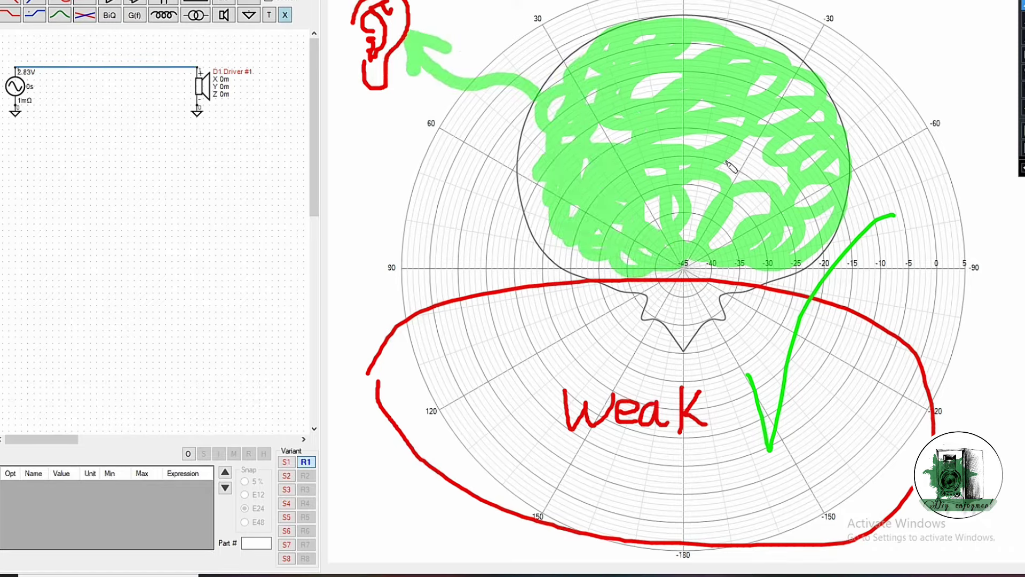
Step: Clear the annotations and switch the directivity chart from polar chart to polar map
key("Escape")
right_click(745, 160)
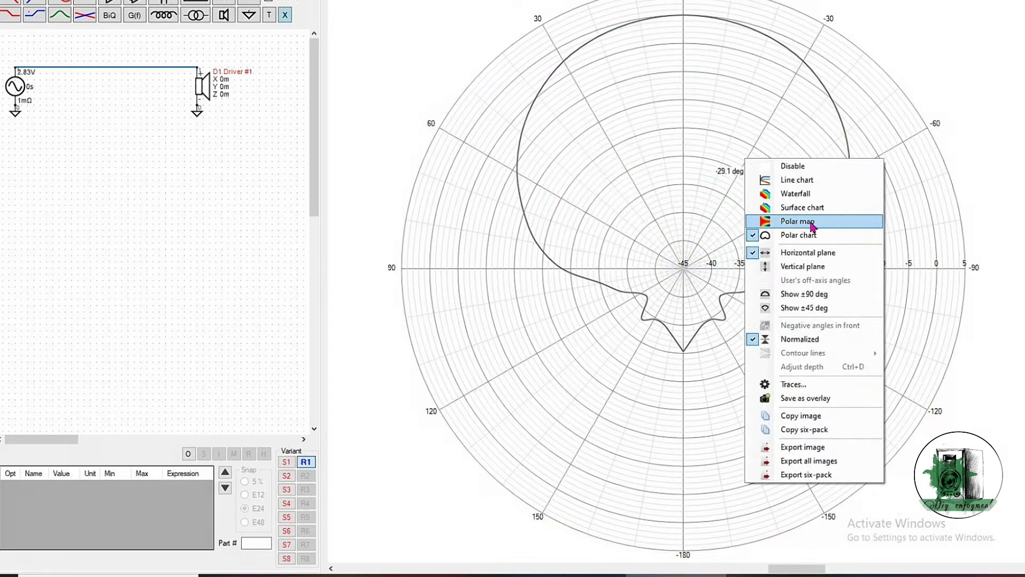
left_click(812, 222)
Step: Mark the upper off-axis region near 5 kHz with a red double arrow and write "Not Bad" with a check mark above the map
left_click_drag(872, 82, 872, 208)
mouse_move(549, 34)
left_mouse_down()
mouse_move(576, 24)
mouse_move(578, 10)
left_mouse_up()
mouse_move(595, 13)
left_mouse_down()
mouse_move(588, 32)
mouse_move(596, 16)
left_mouse_up()
mouse_move(624, 2)
left_mouse_down()
mouse_move(628, 34)
mouse_move(633, 15)
left_mouse_up()
mouse_move(640, 4)
left_mouse_down()
mouse_move(648, 27)
mouse_move(707, 33)
left_mouse_up()
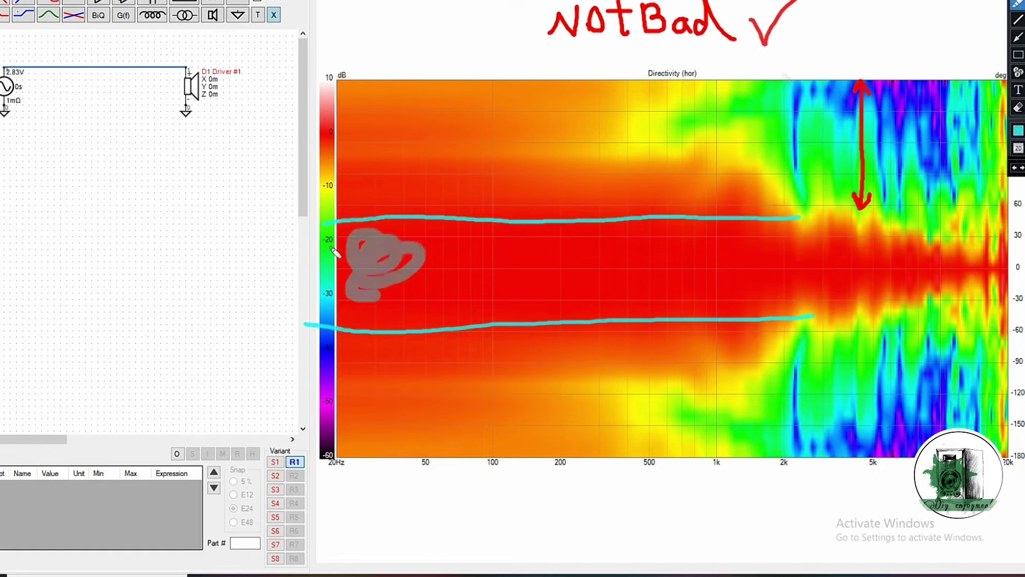
Step: Highlight the central on-axis band along the polar map and label it "uniform" in cyan
mouse_move(406, 257)
left_mouse_down()
mouse_move(515, 314)
mouse_move(668, 299)
mouse_move(769, 236)
mouse_move(792, 297)
mouse_move(347, 302)
mouse_move(487, 308)
mouse_move(753, 291)
mouse_move(739, 261)
mouse_move(530, 236)
mouse_move(834, 271)
mouse_move(801, 233)
mouse_move(873, 298)
mouse_move(956, 267)
mouse_move(968, 273)
left_mouse_up()
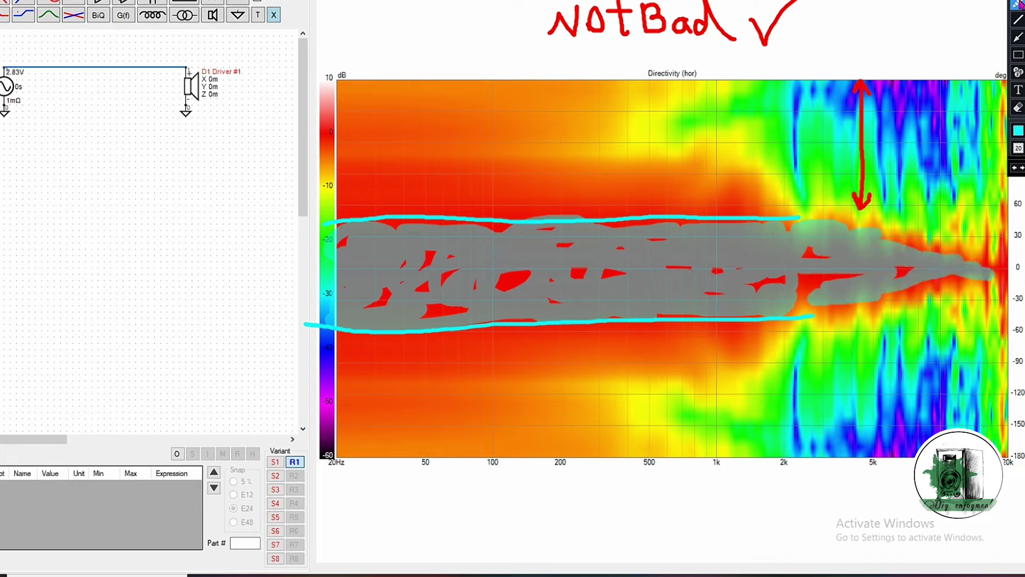
mouse_move(405, 113)
left_mouse_down()
mouse_move(428, 145)
mouse_move(440, 131)
mouse_move(454, 144)
mouse_move(463, 106)
mouse_move(490, 146)
mouse_move(545, 133)
mouse_move(571, 143)
left_mouse_up()
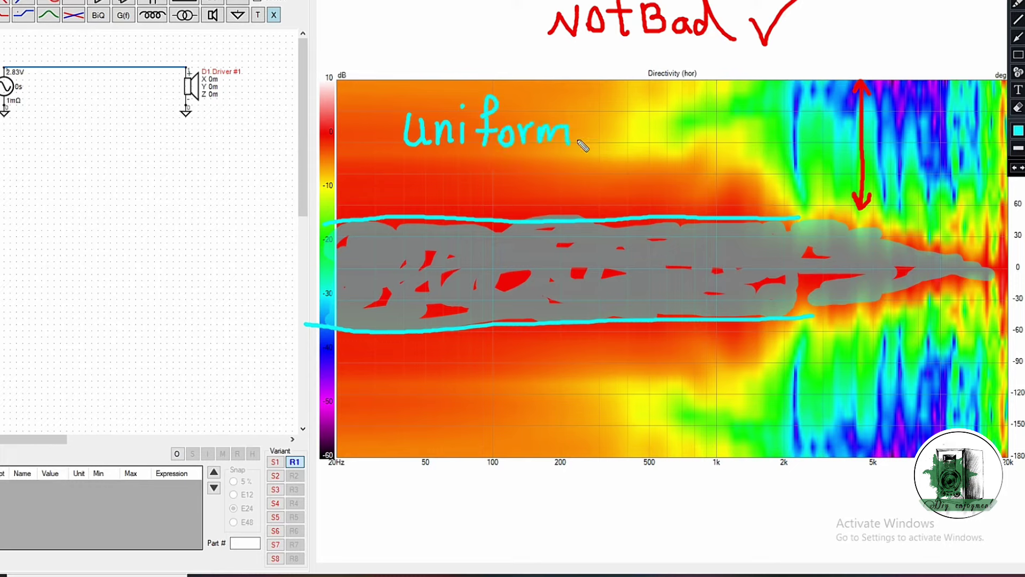